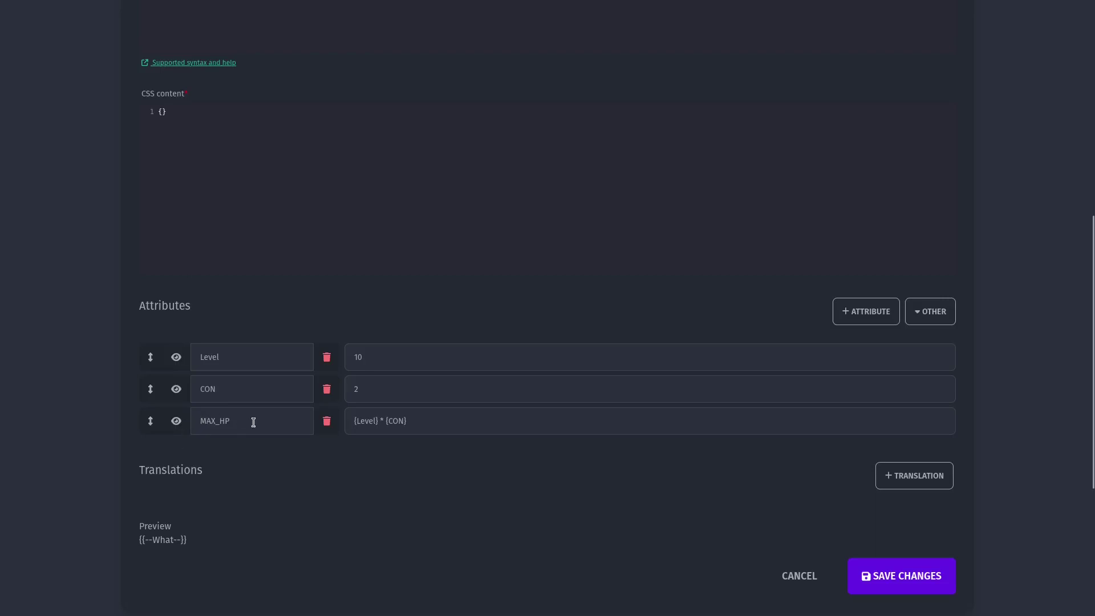
Make the MAX_HP attribute private, then show the timeline's hidden attributes
click(177, 421)
scroll(282, 320, up, 5)
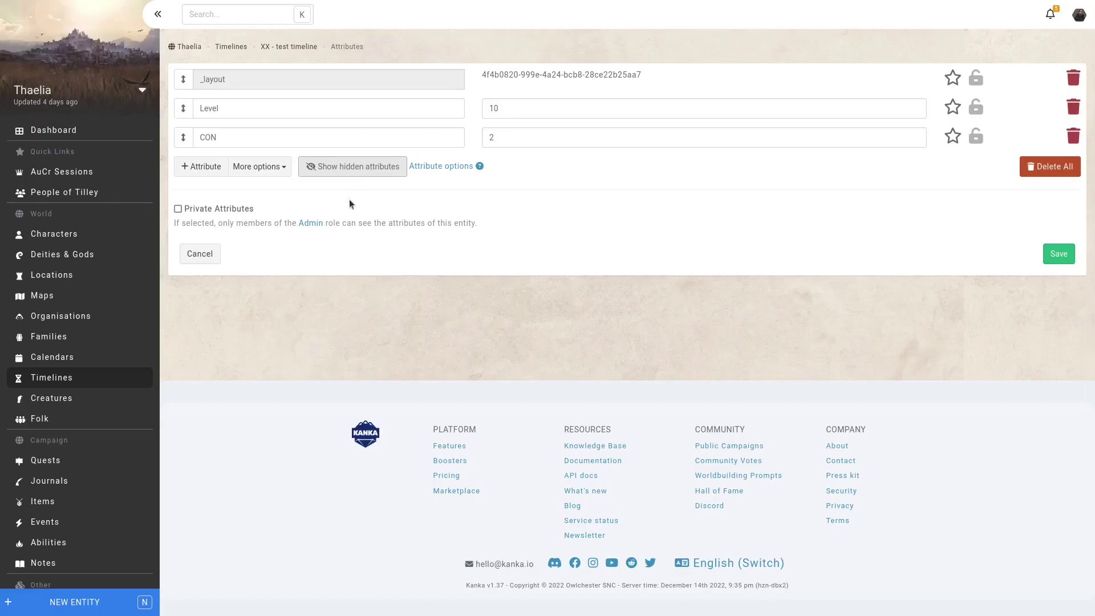
click(366, 169)
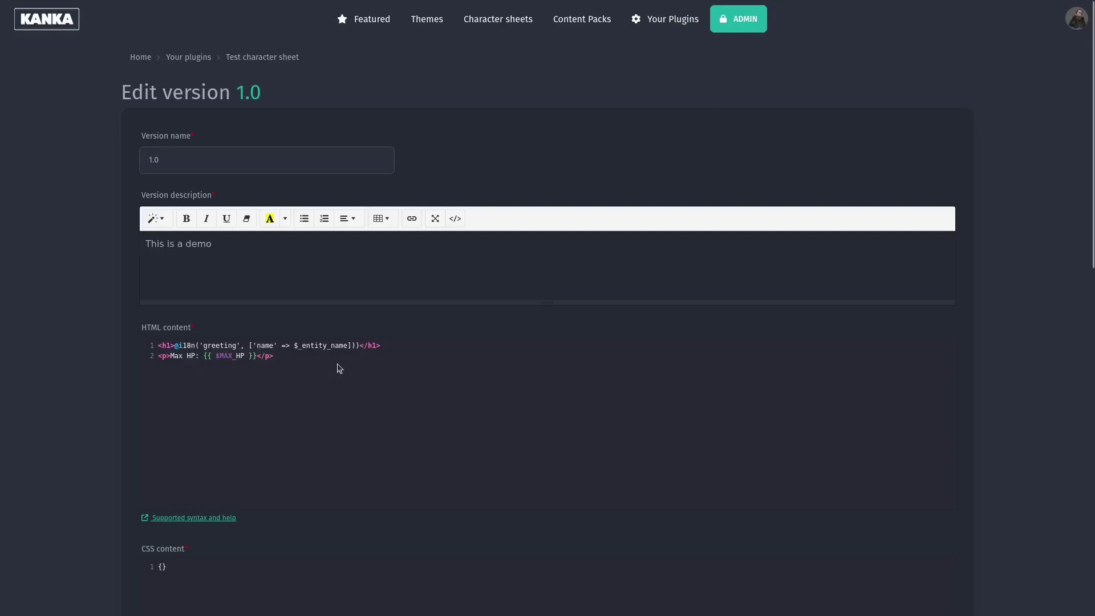
drag(380, 346, 155, 346)
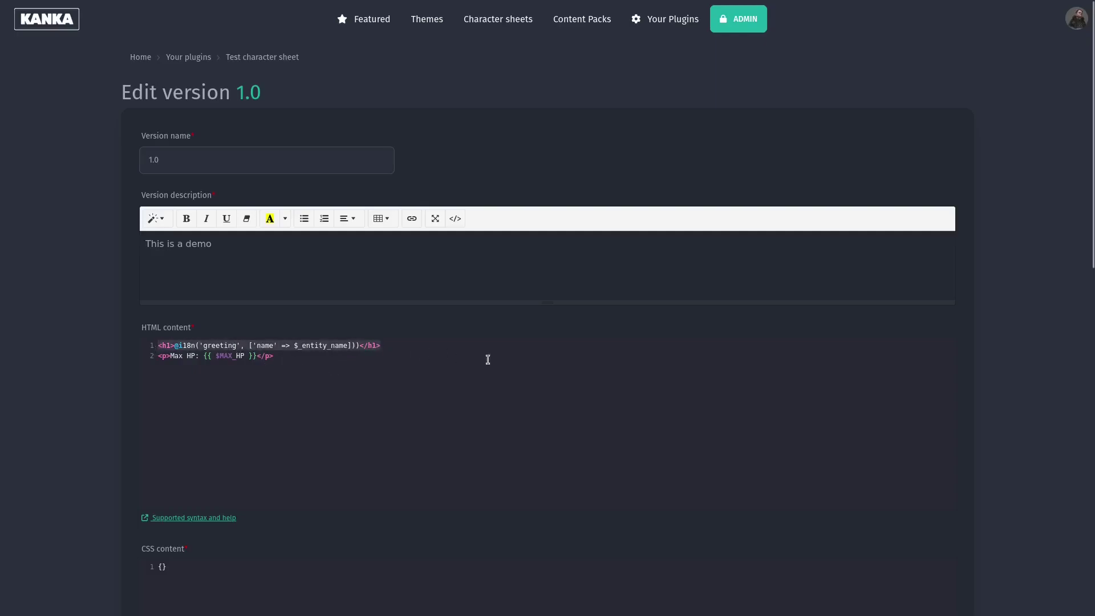
scroll(487, 360, down, 2)
scroll(548, 377, down, 3)
scroll(547, 376, down, 2)
scroll(548, 380, down, 1)
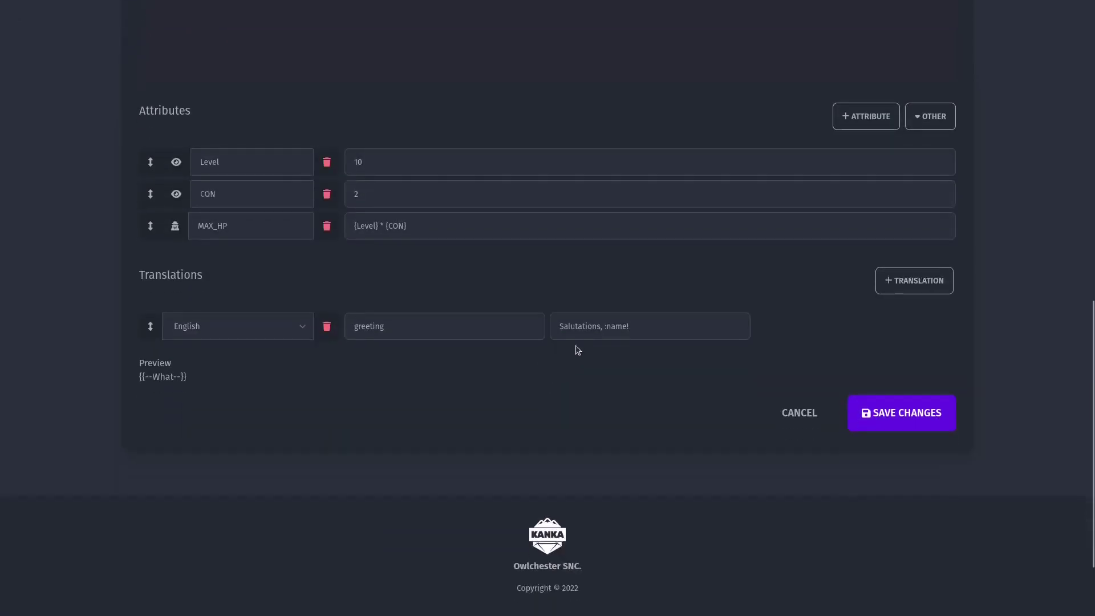
click(899, 412)
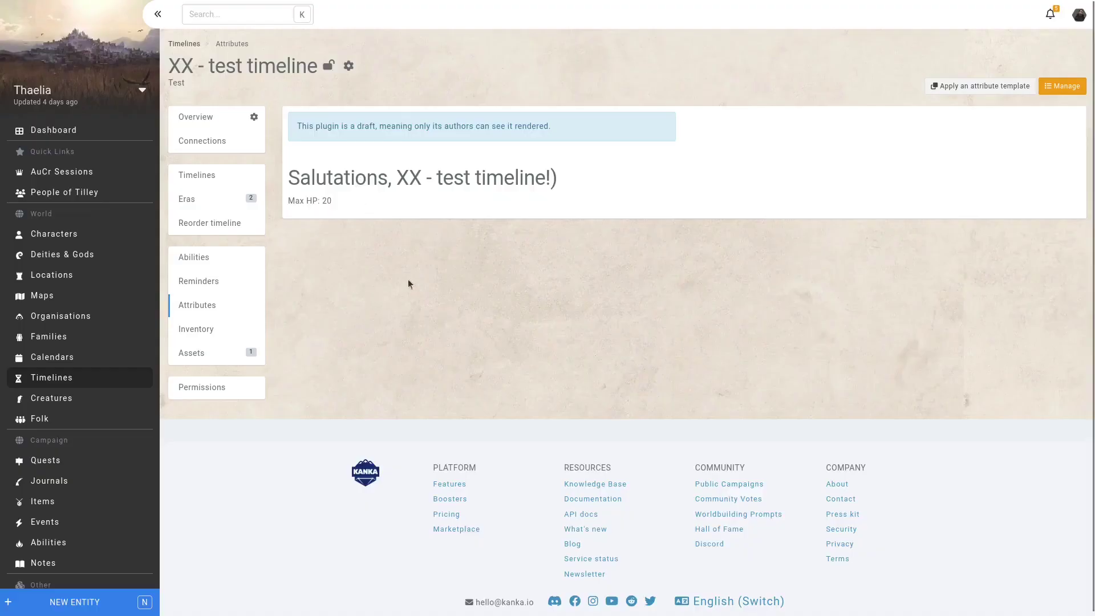
drag(396, 177, 545, 177)
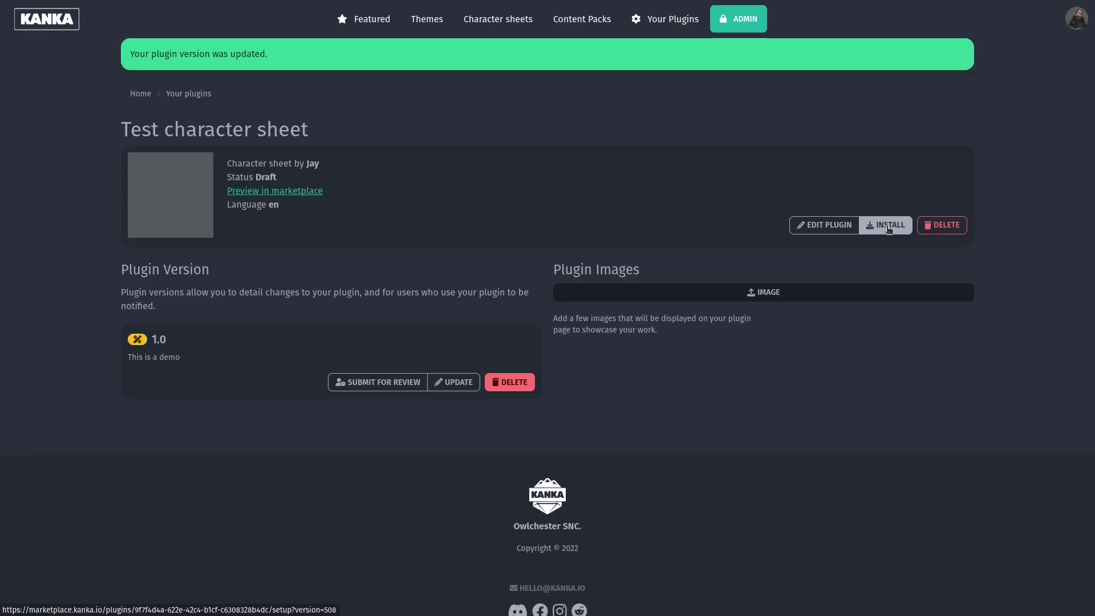
Begin installing the Test character sheet plugin to reach the campaign picker
click(889, 226)
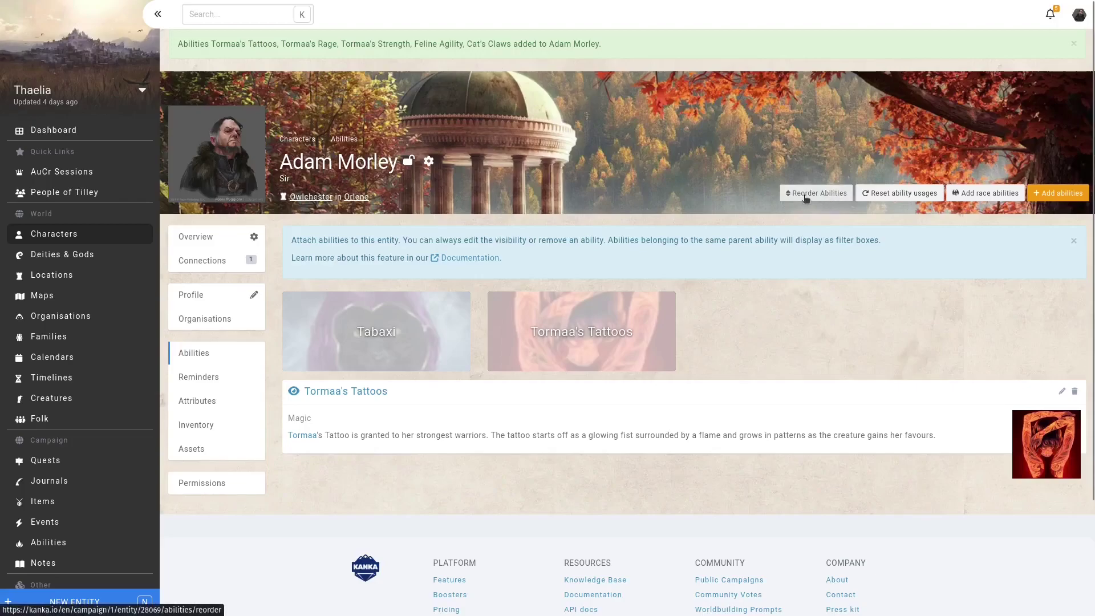
click(815, 194)
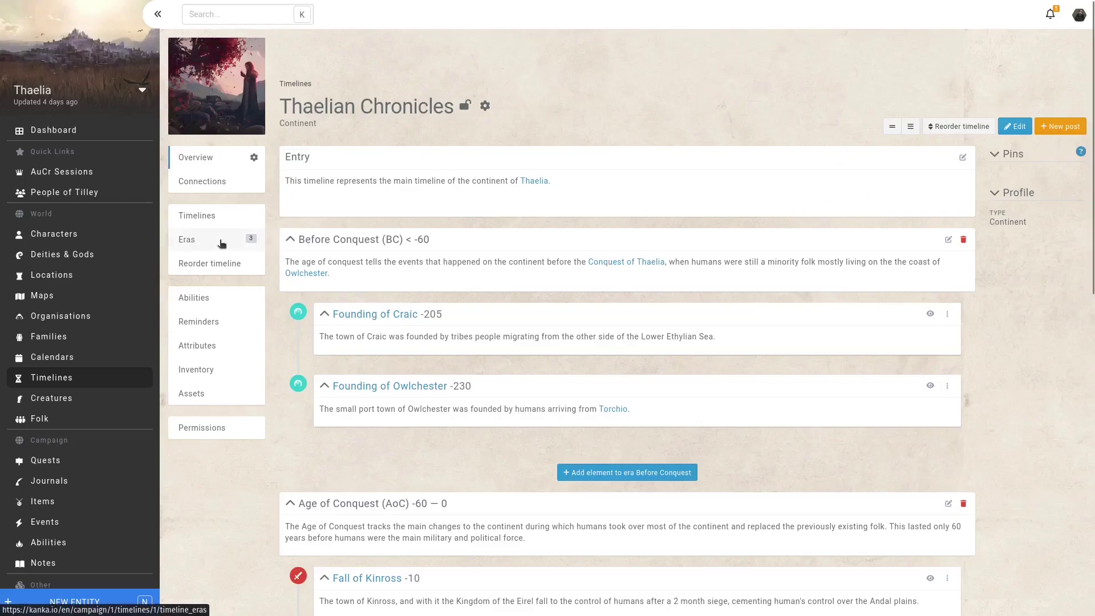
In the Eras list, select Age of Conquest and After Conquest and choose Remove
click(220, 244)
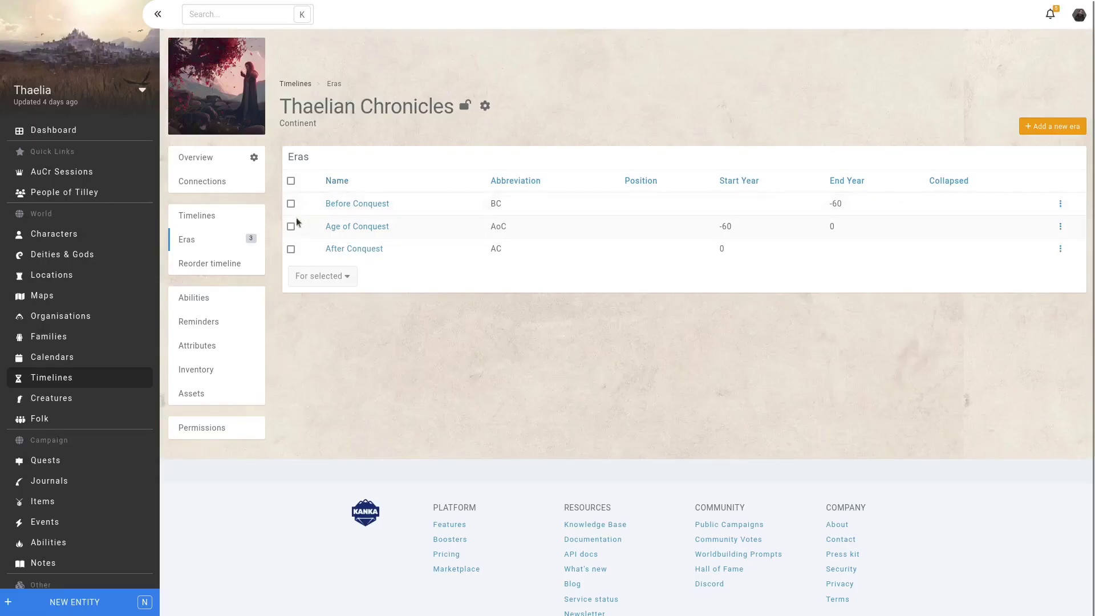
click(291, 226)
click(291, 248)
click(325, 276)
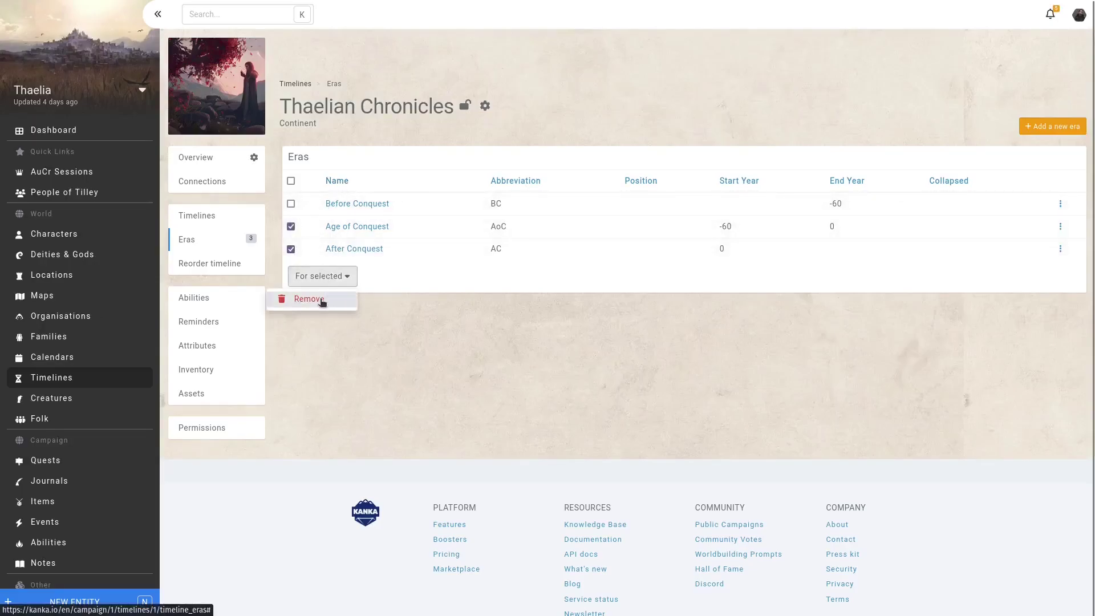
click(309, 299)
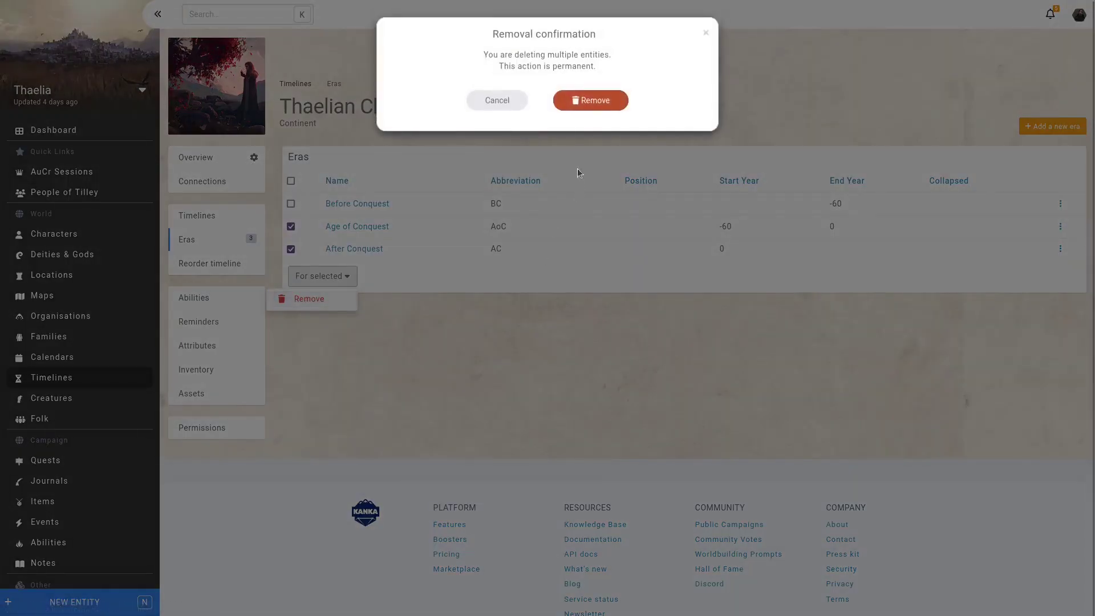